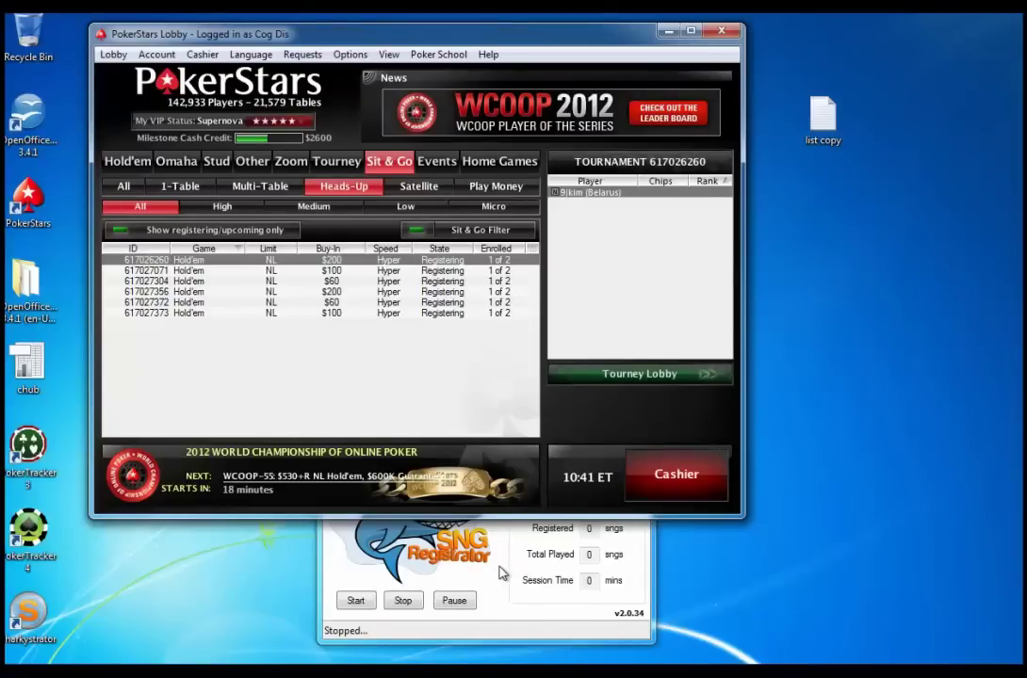
- Switch to SharkyStrator, open its options and go through the Play Total, Multitable and Time session settings
left_click(501, 570)
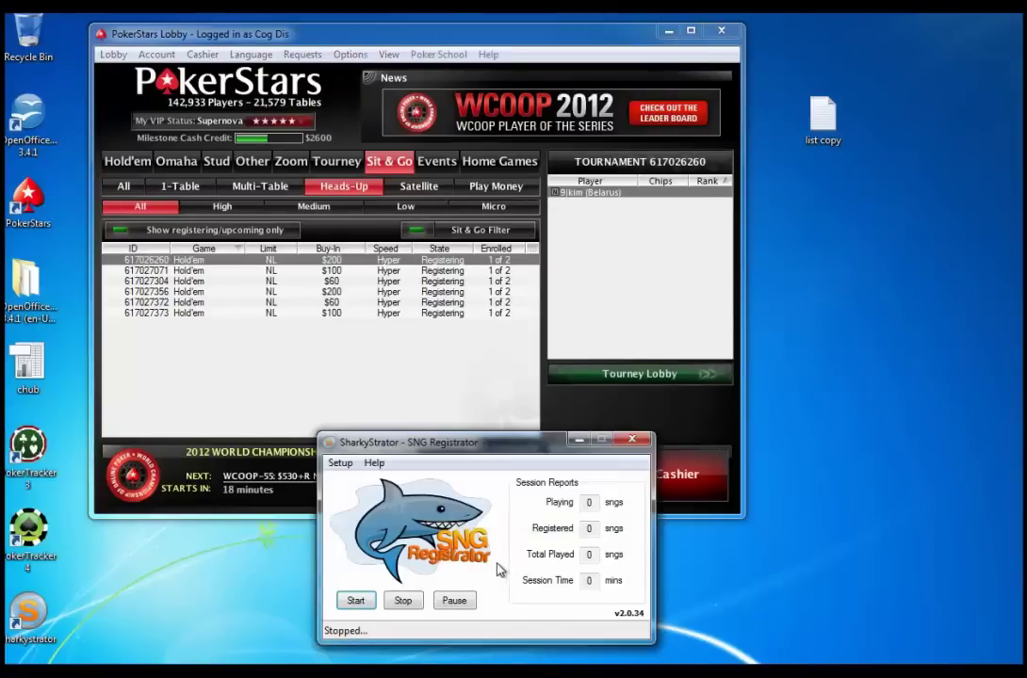
left_click(335, 466)
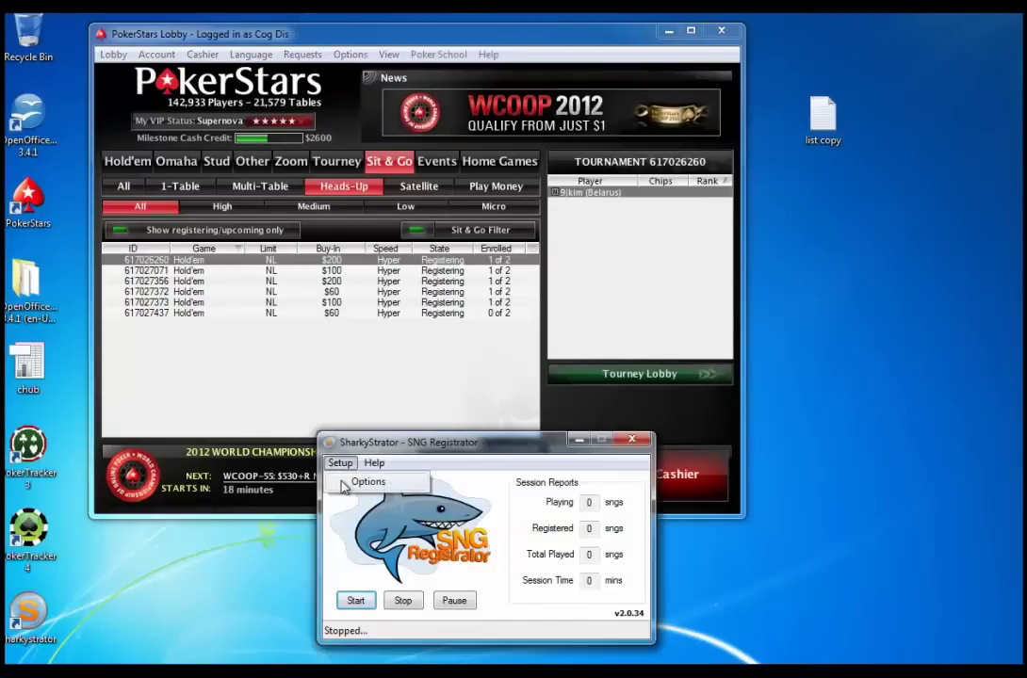
left_click(346, 484)
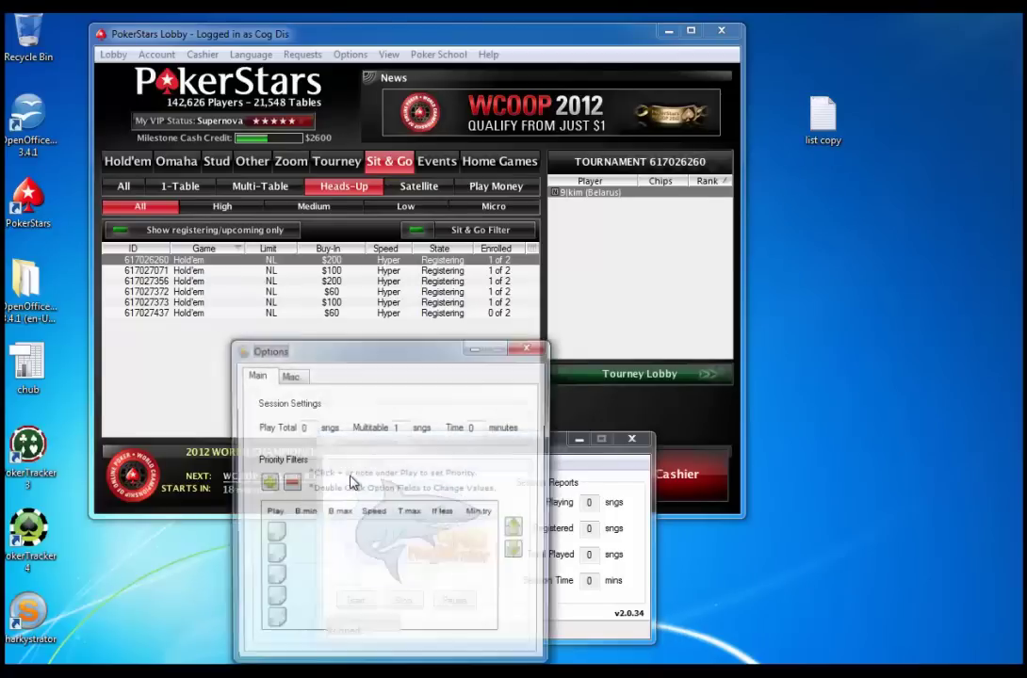
left_click(307, 429)
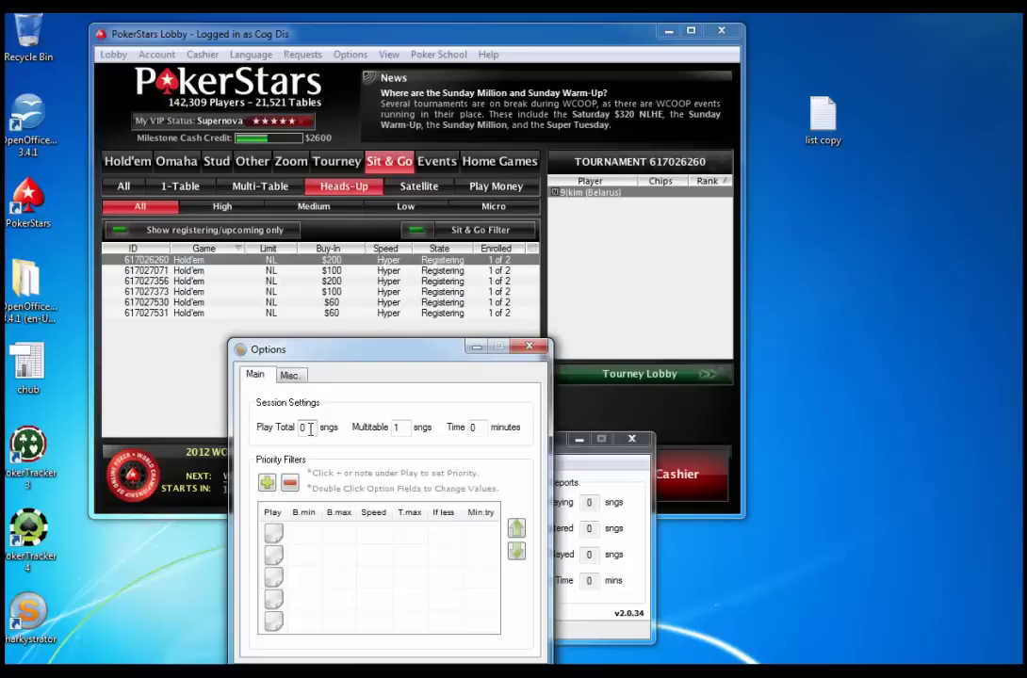
left_click(401, 427)
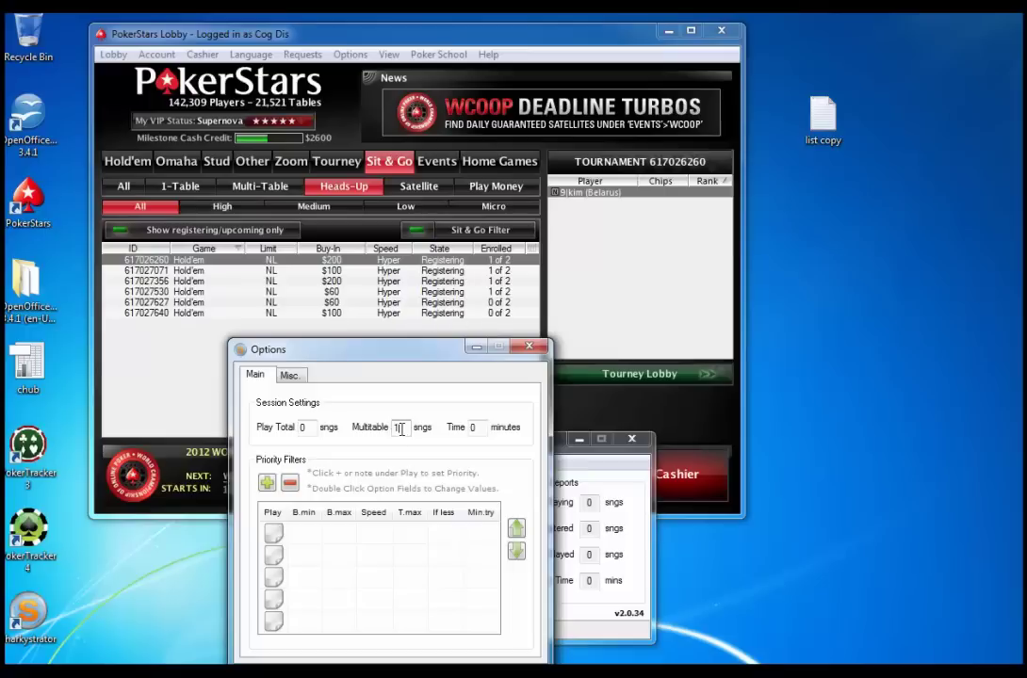
left_click(478, 427)
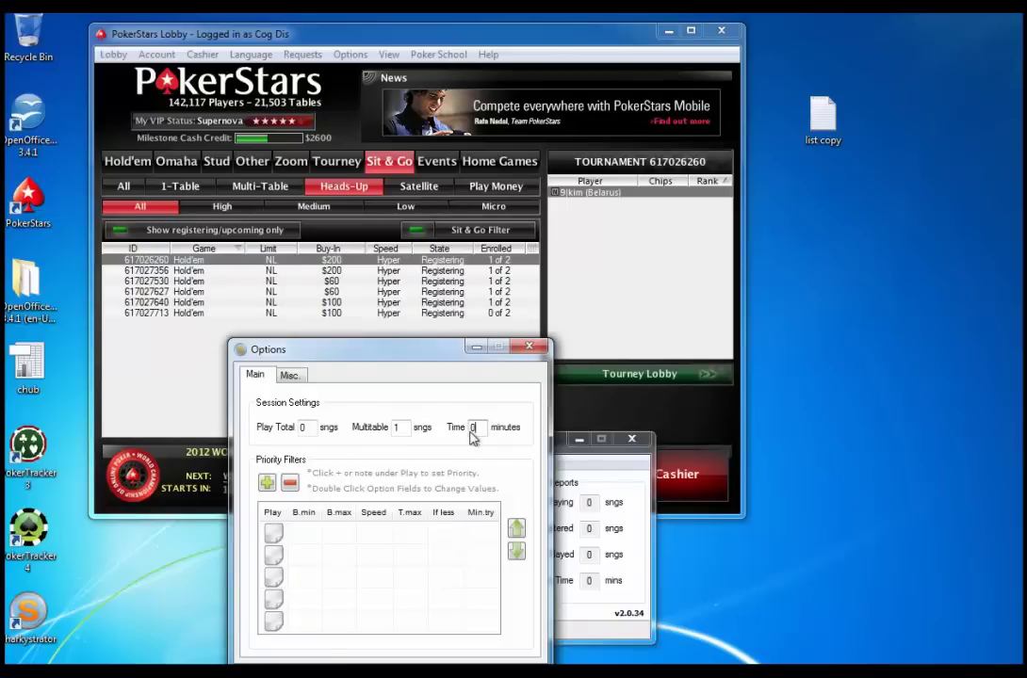
- Add a 2 Heads-Up priority filter for the grey lobby with One Empty/Stake enabled
left_click(269, 483)
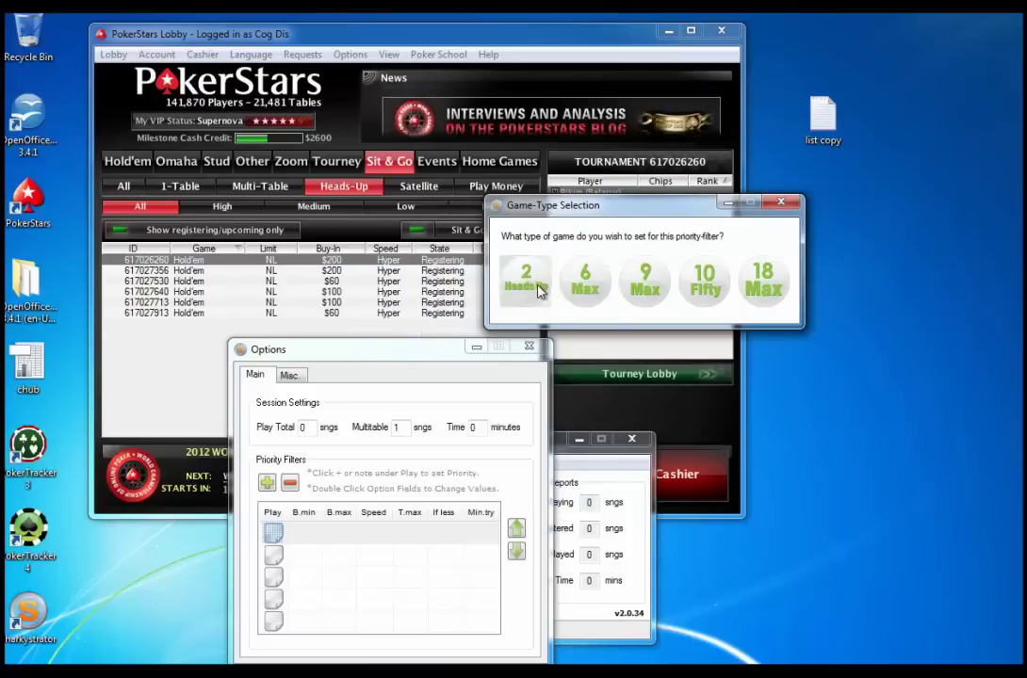
left_click(539, 287)
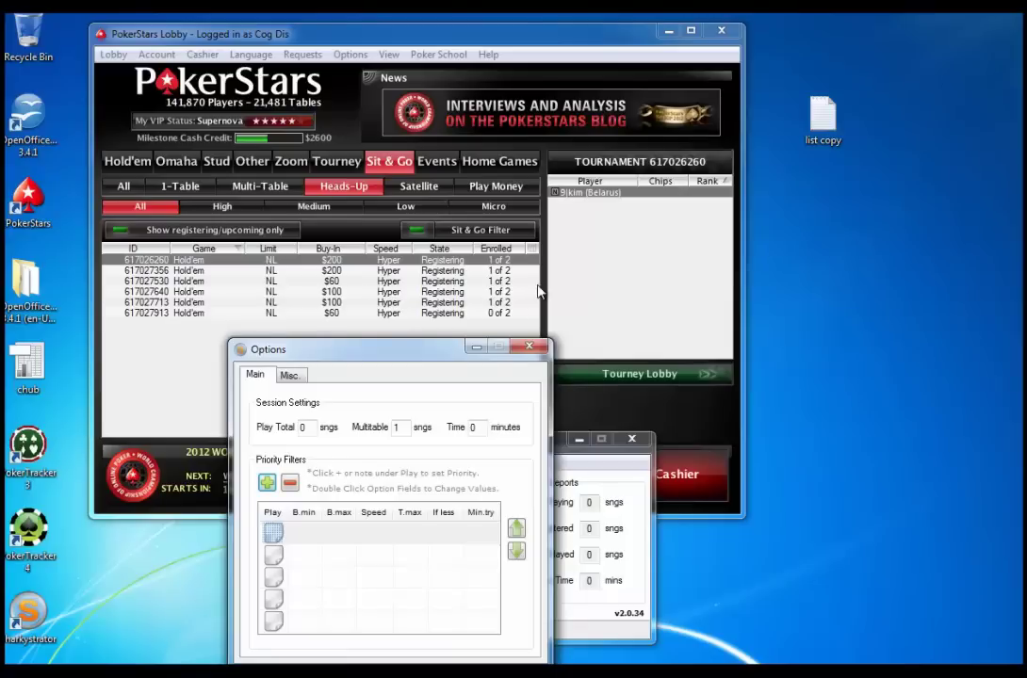
left_click(267, 482)
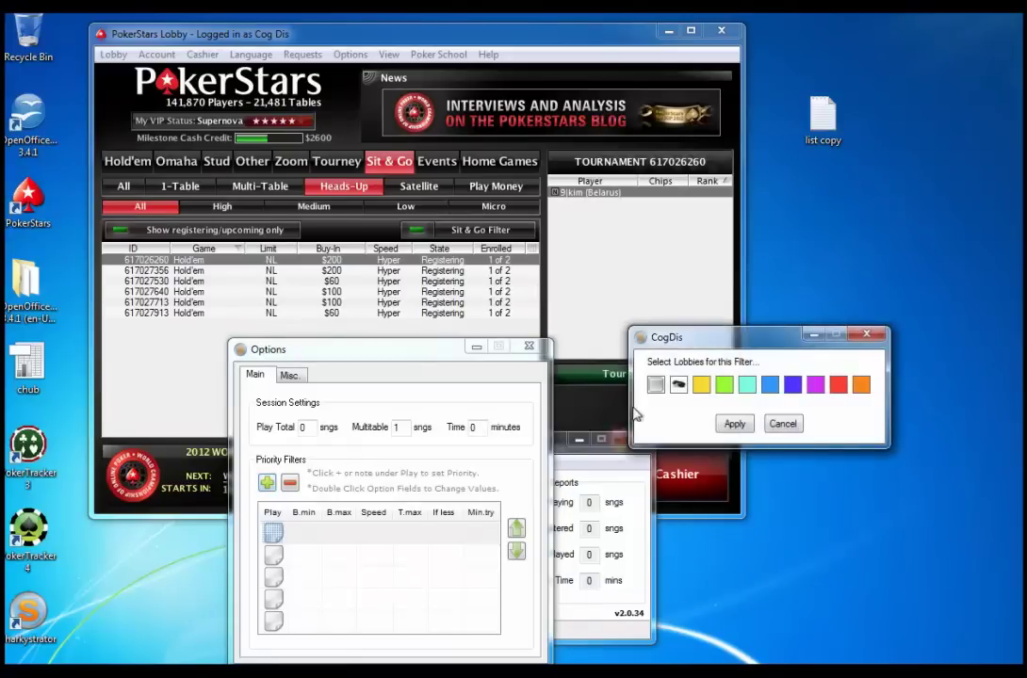
left_click(656, 386)
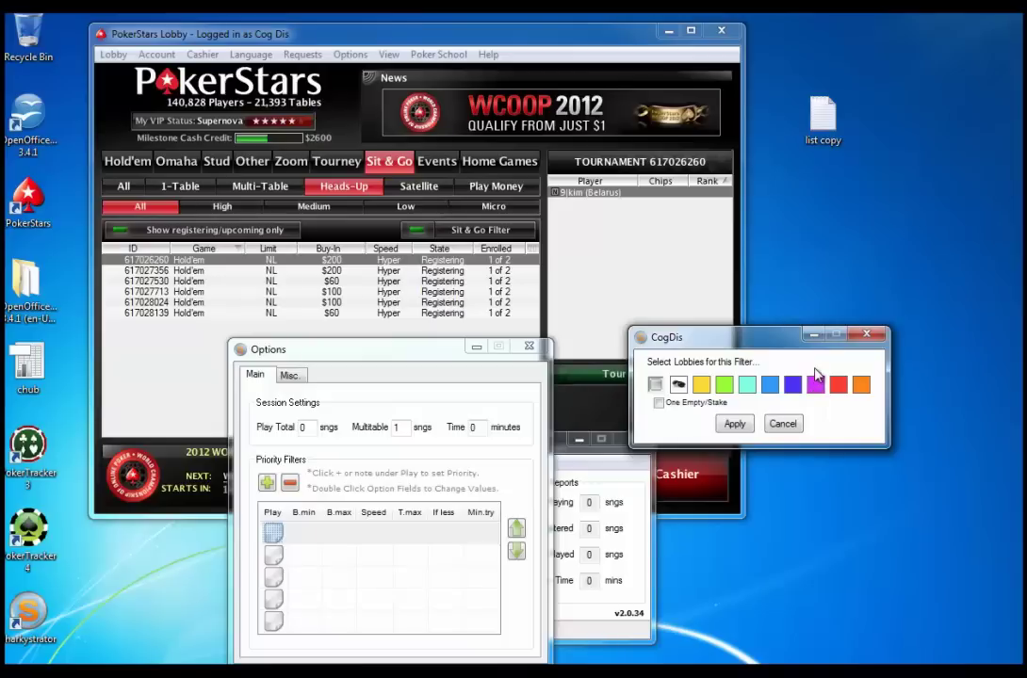
left_click(658, 403)
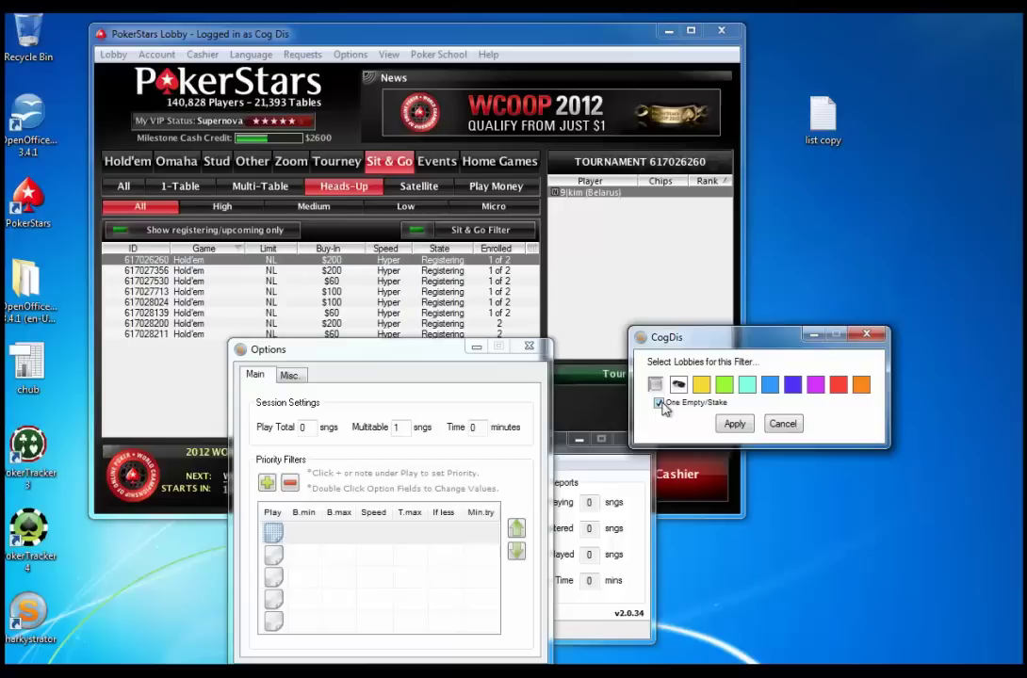
left_click(732, 424)
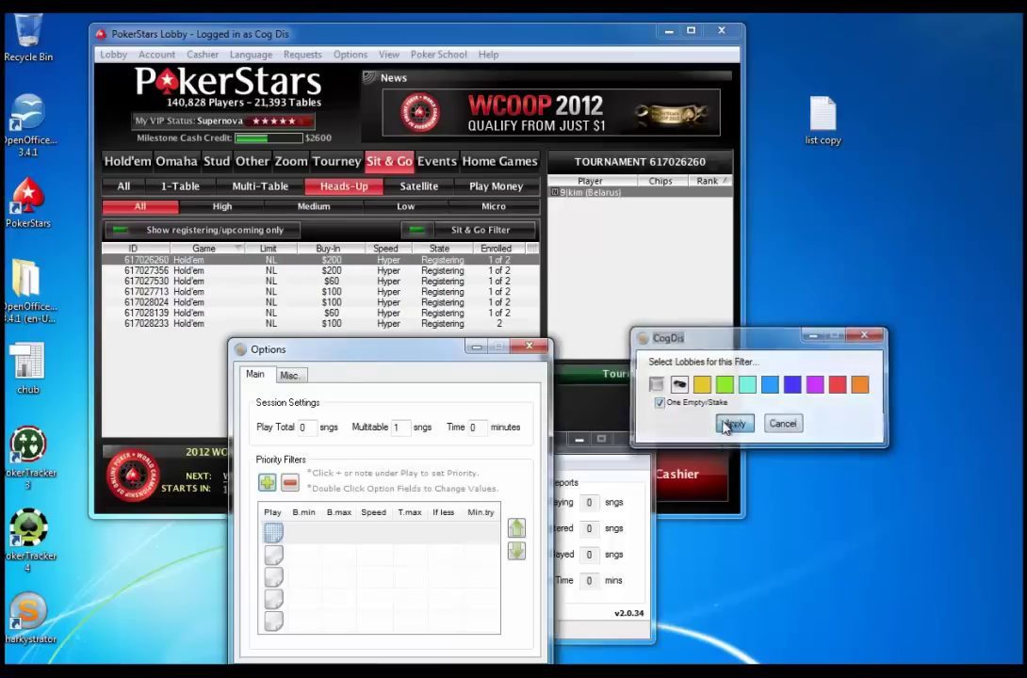
- Set the heads-up filter's B.min and B.max to 15 and its speed to Hyper
double_click(316, 535)
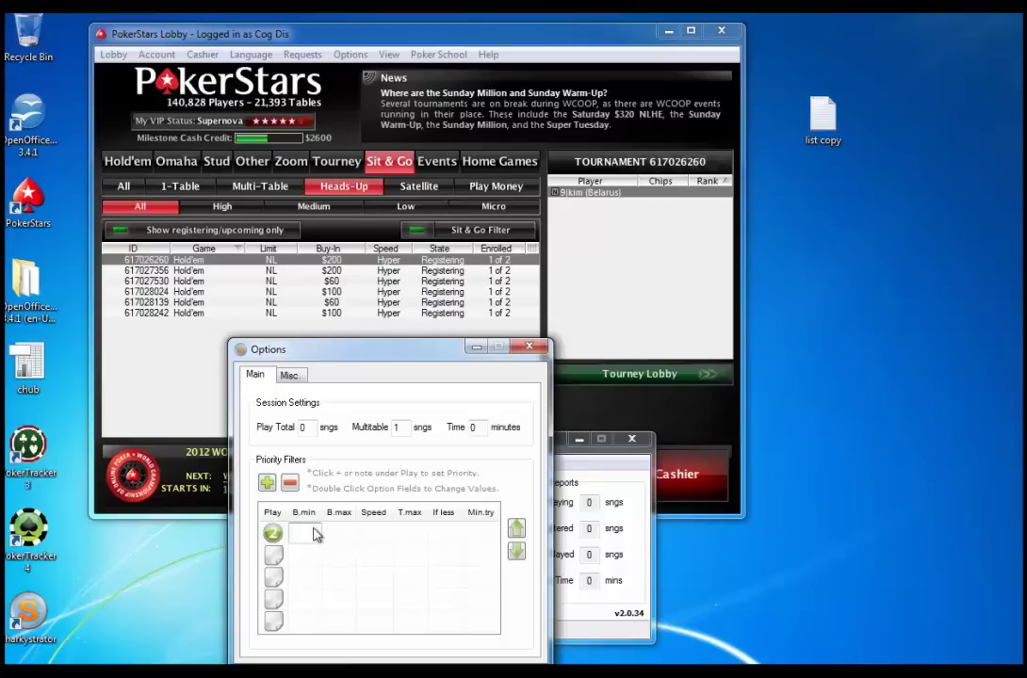
type("15")
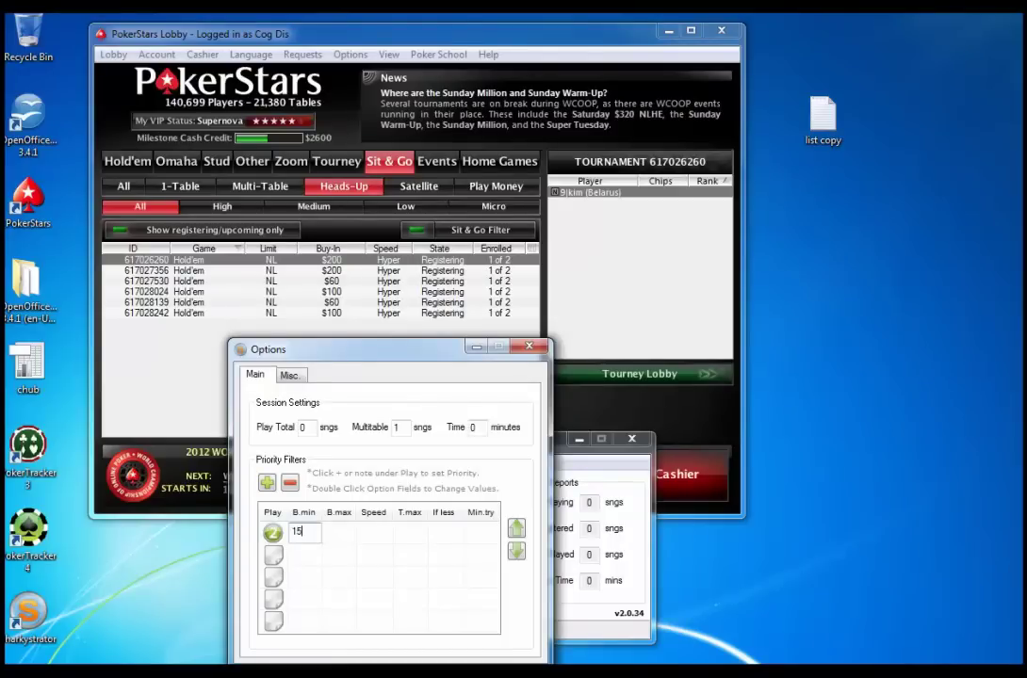
double_click(337, 537)
type("25")
key("BackSpace")
key("BackSpace")
type("15")
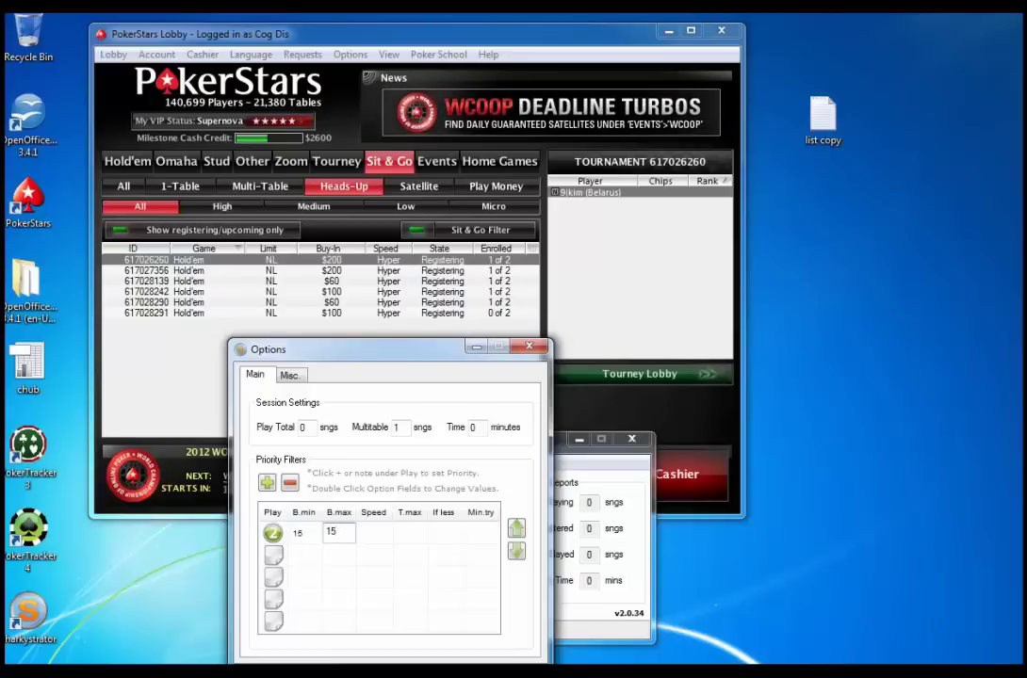
double_click(378, 535)
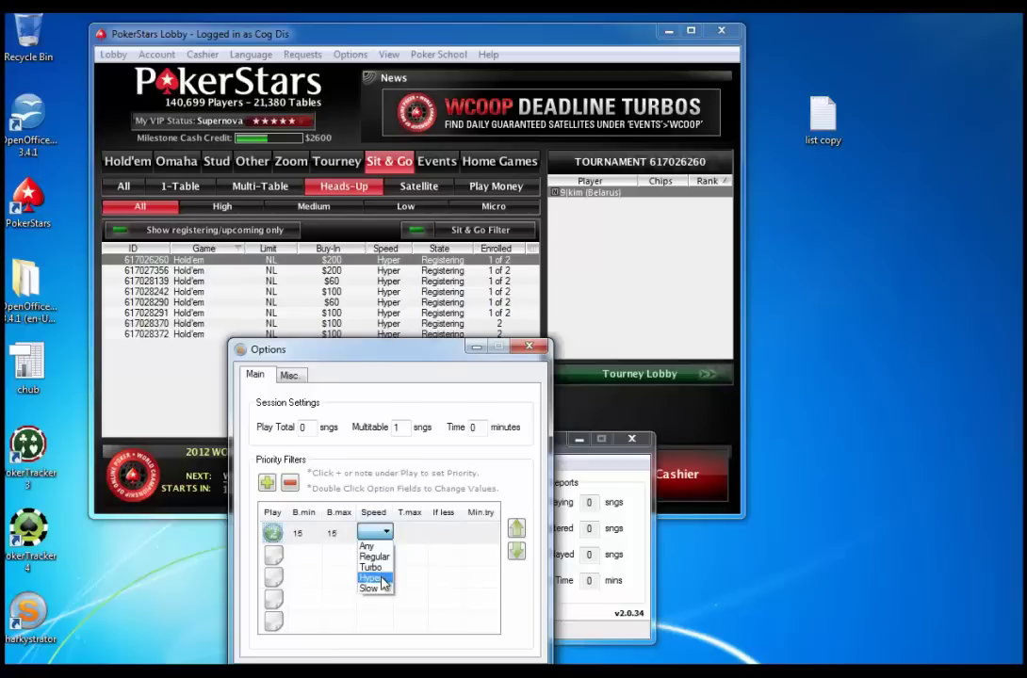
left_click(373, 578)
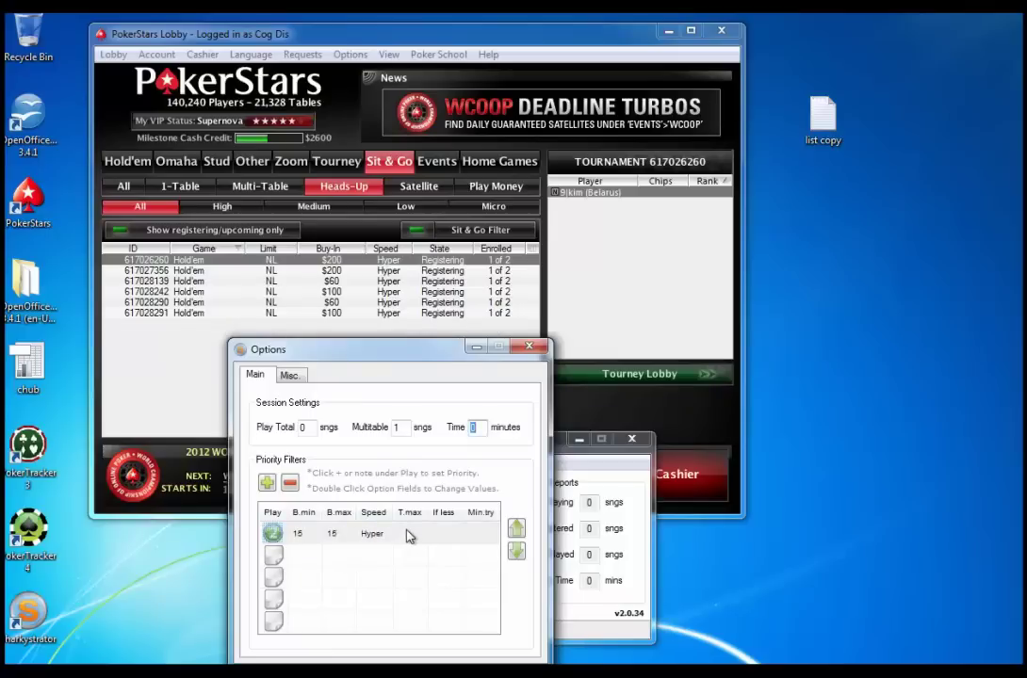
- Set the heads-up filter's T.max to 1 and close the options
left_click(408, 535)
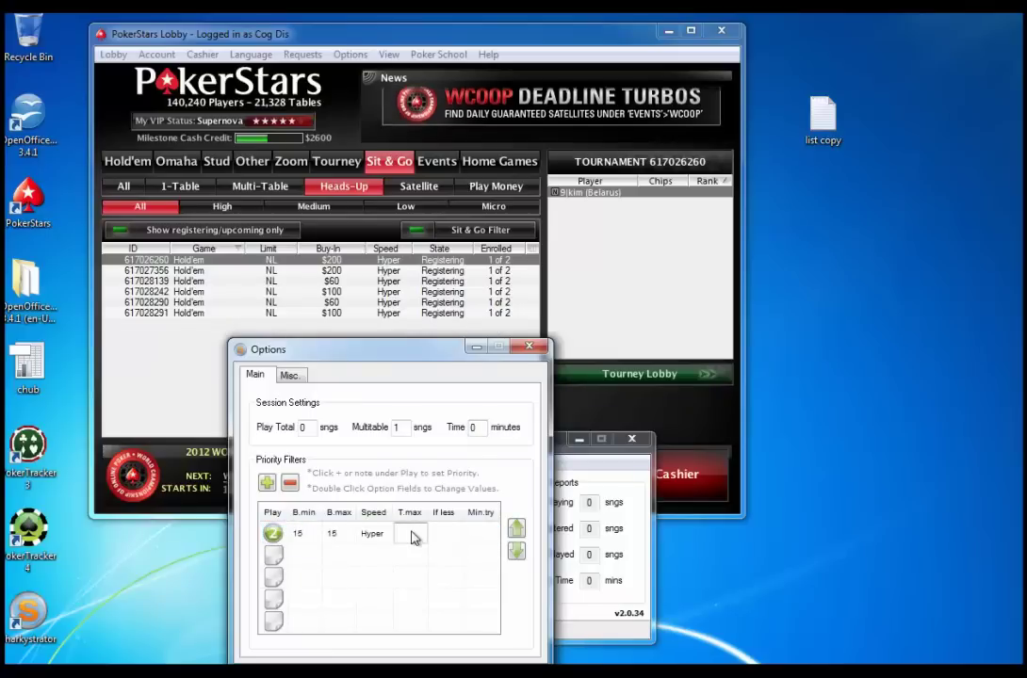
double_click(412, 536)
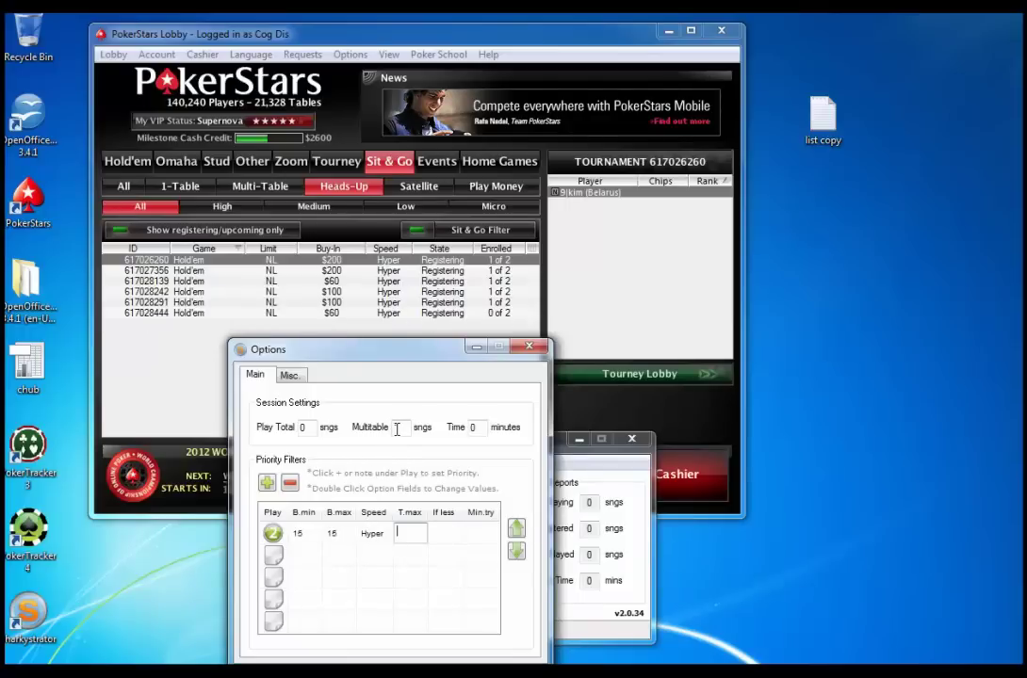
type("1")
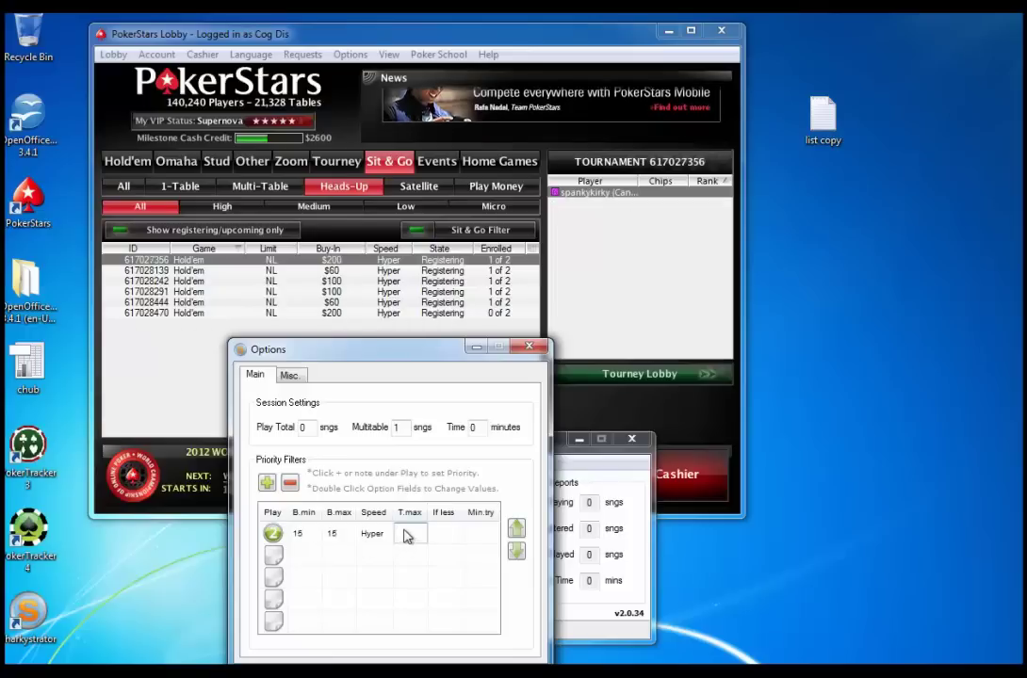
type("1")
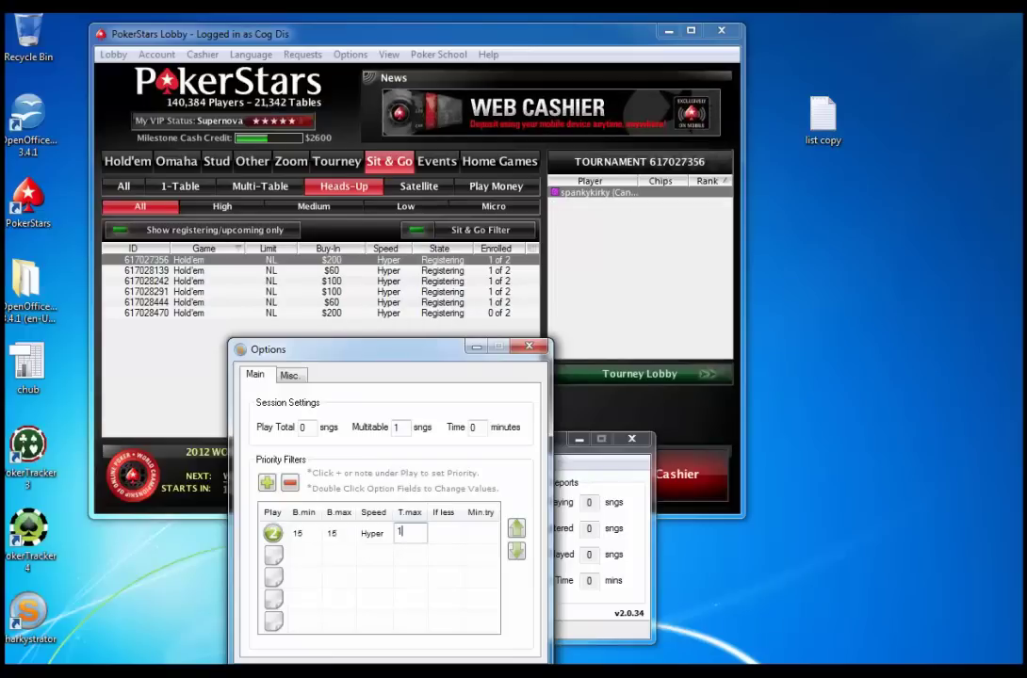
left_click(410, 554)
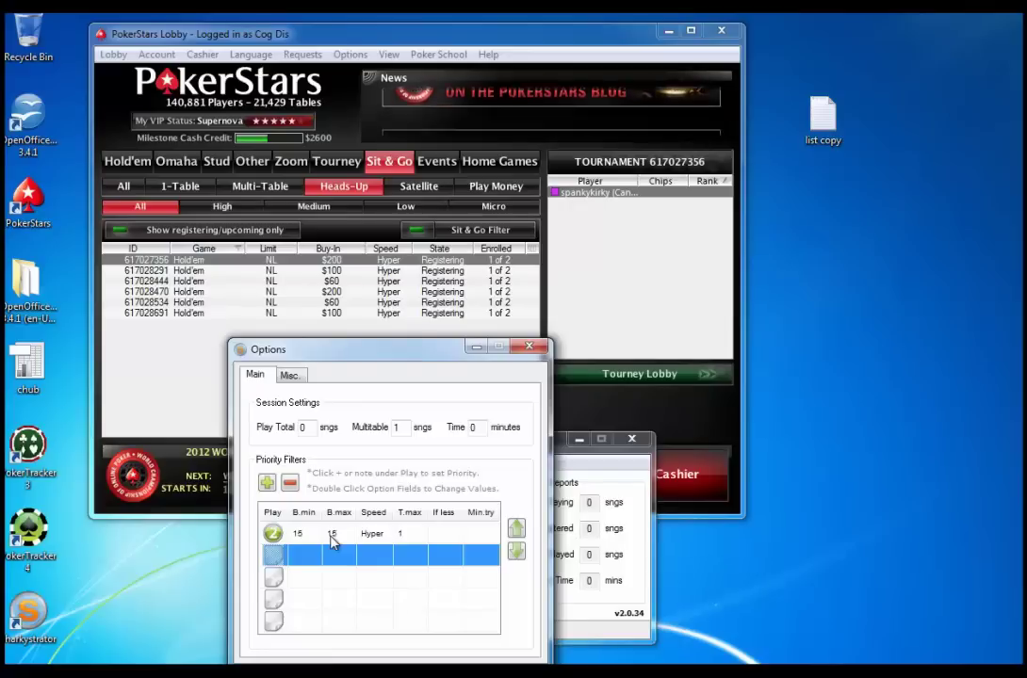
left_click(530, 350)
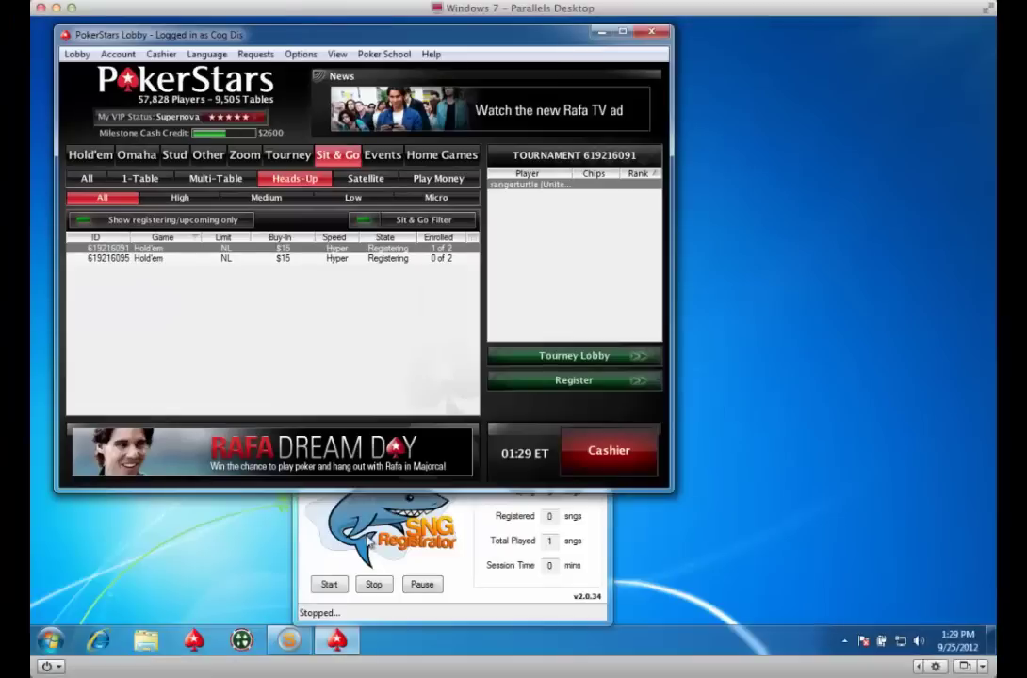
- Start the SNG Registrator session so it scans the lobbies for heads-up games
left_click(337, 584)
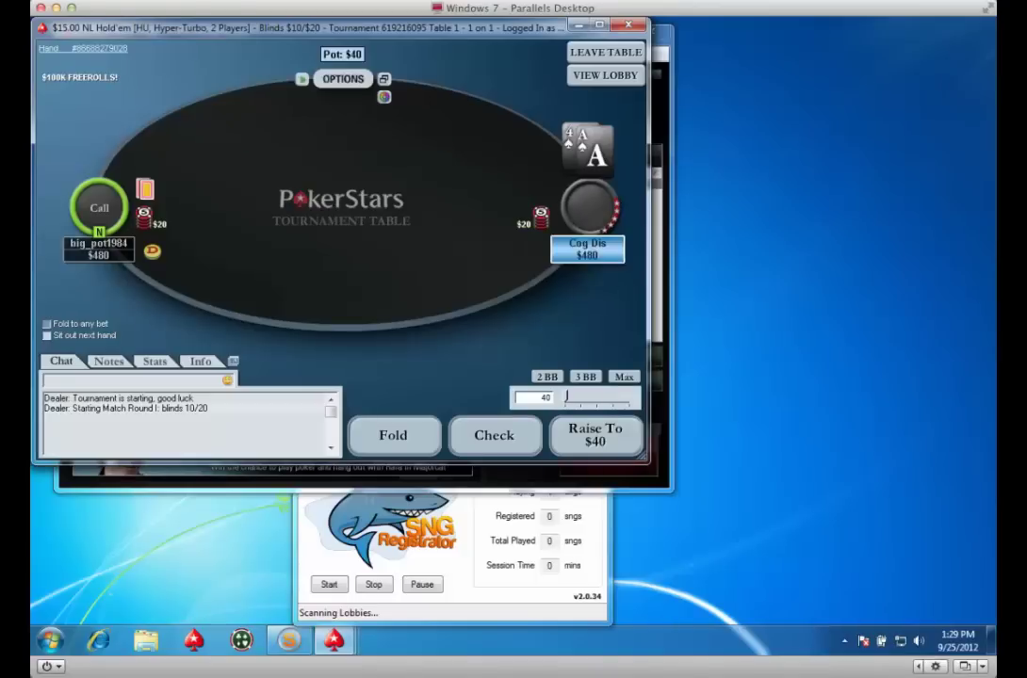
left_click(643, 3)
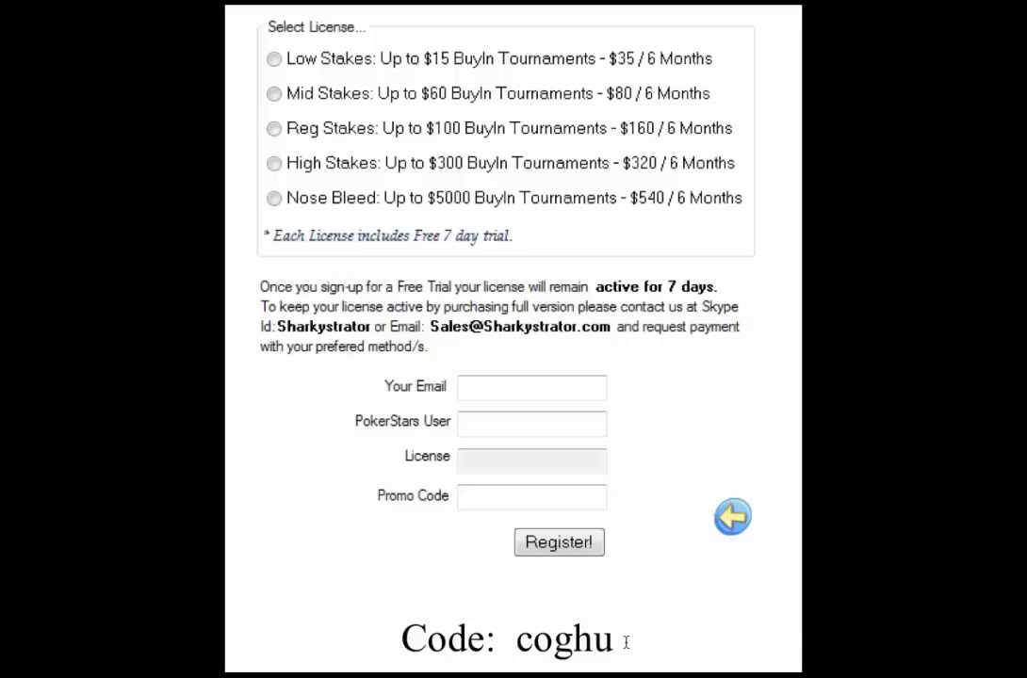
left_click_drag(618, 641, 518, 644)
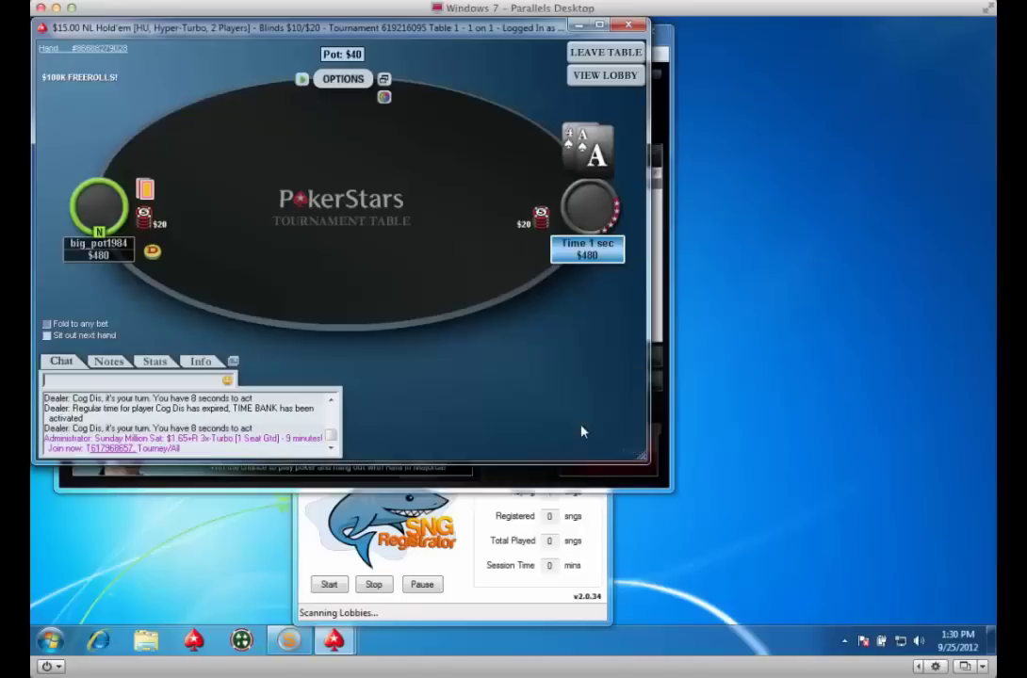
- Raise the bet amount and bet on the 9-3-7 flop with ace-four at the $15 heads-up table
mouse_move(111, 223)
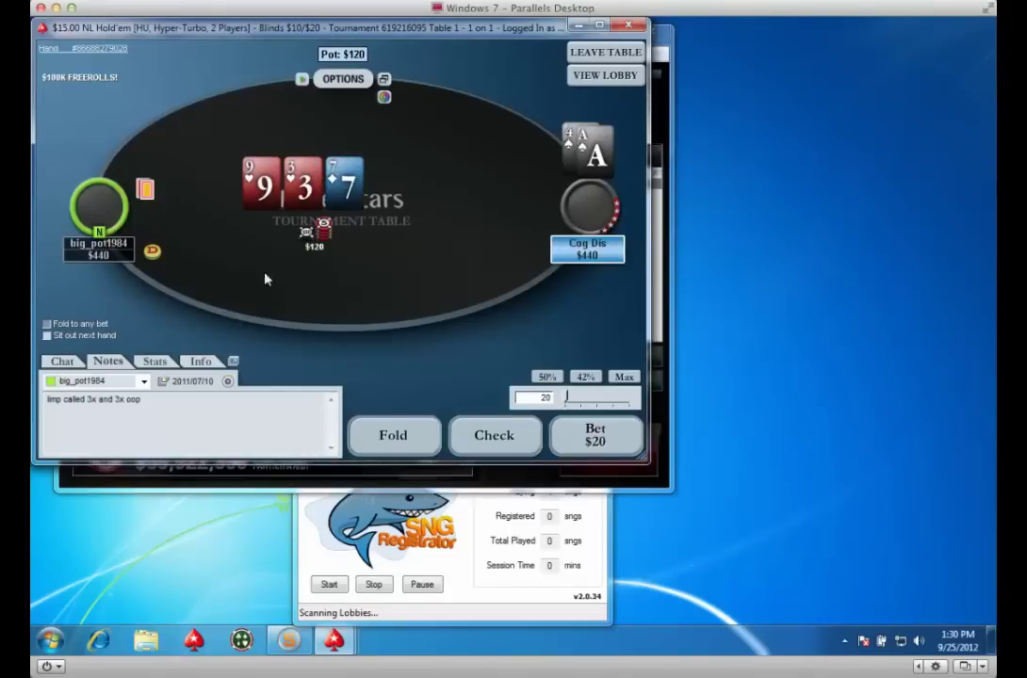
scroll(552, 392, "up", 2)
left_click(578, 429)
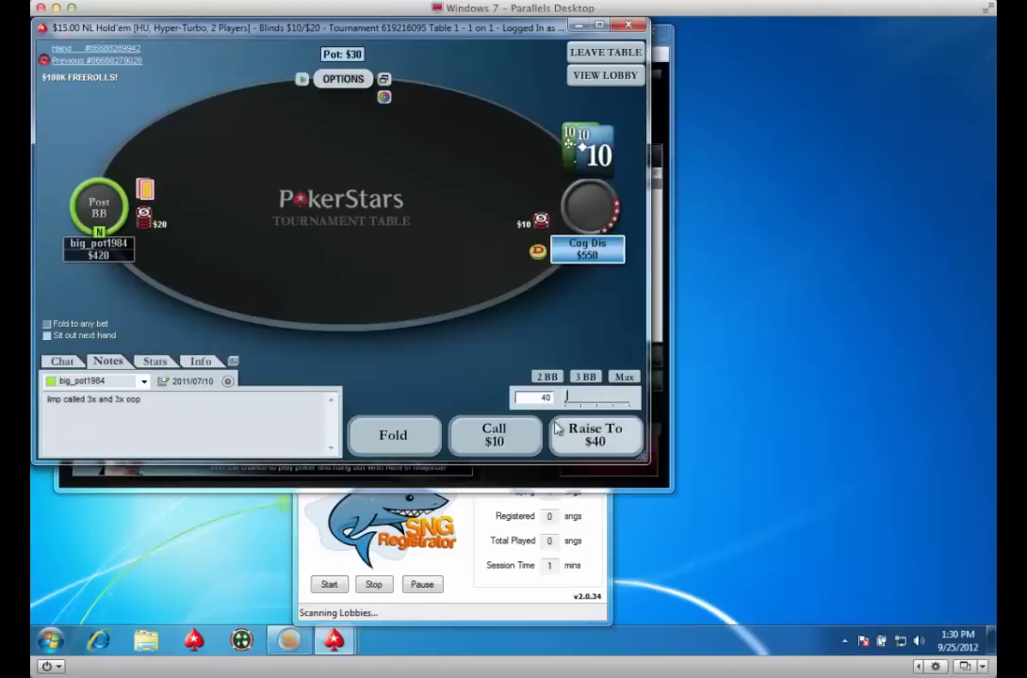
- Raise to $60 with pocket tens and call $380 against the opponent's all-in
left_click(580, 405)
left_click(581, 439)
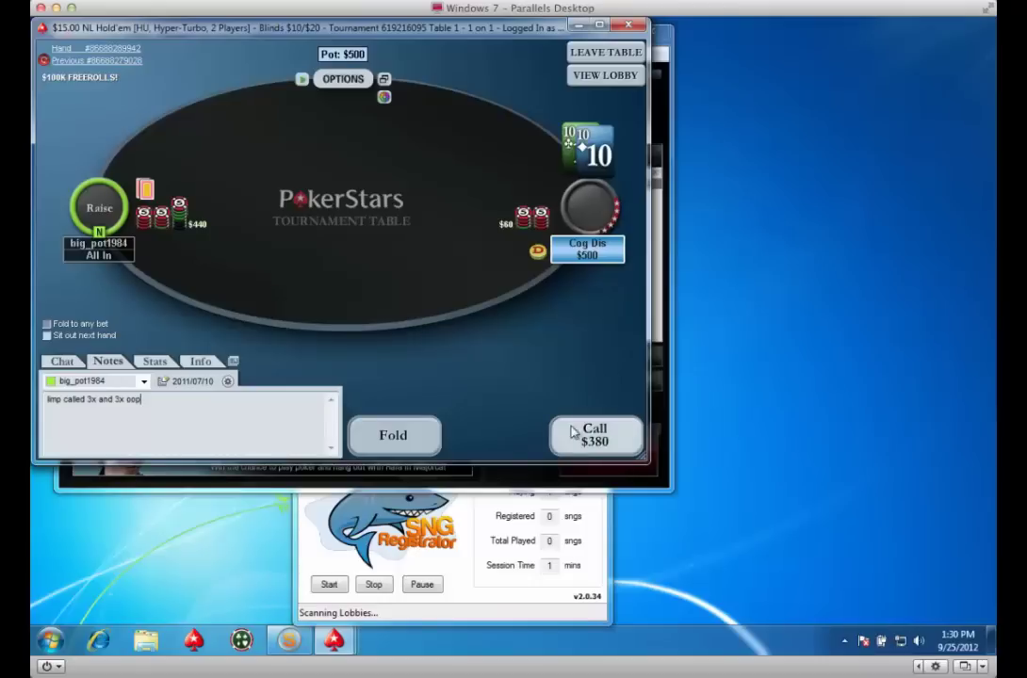
left_click(575, 434)
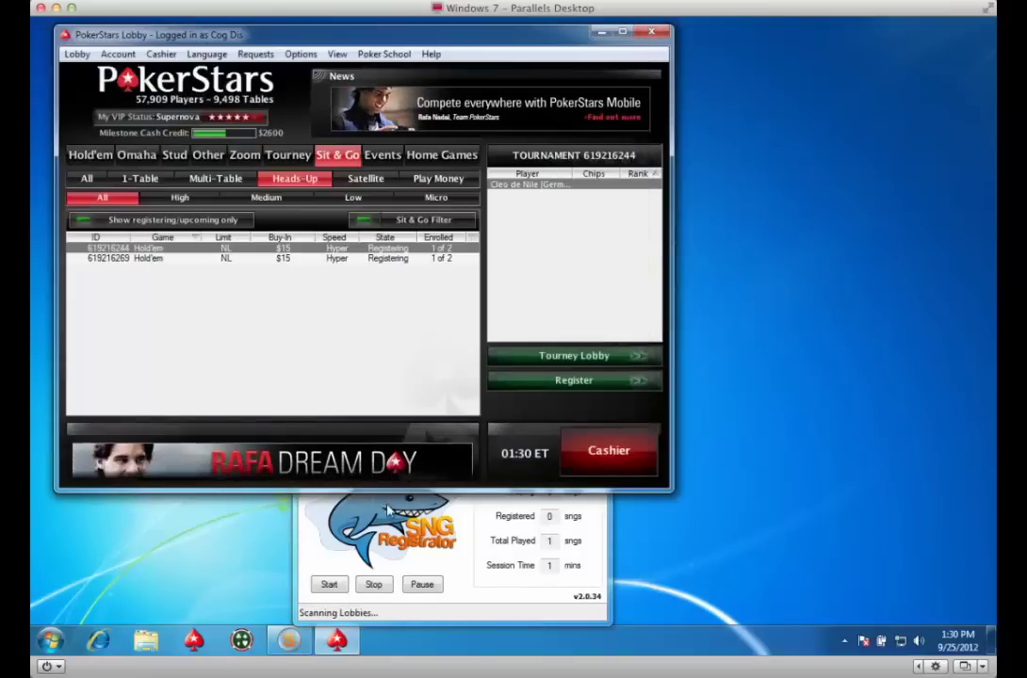
- Stop the SNG Registrator session from scanning the lobbies
left_click(374, 584)
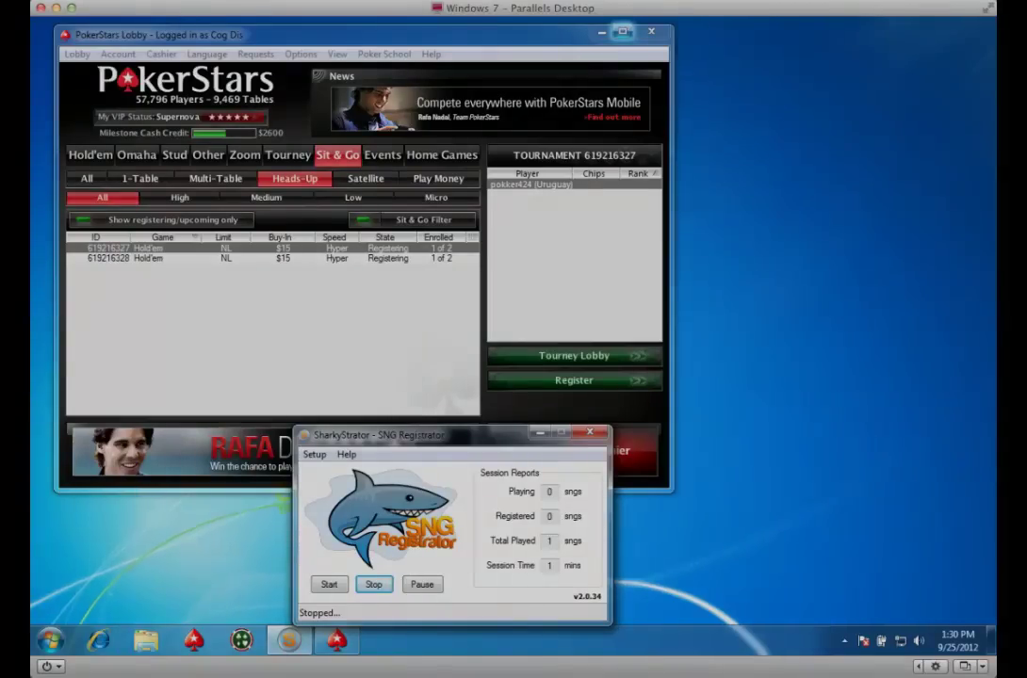
left_click(636, 1)
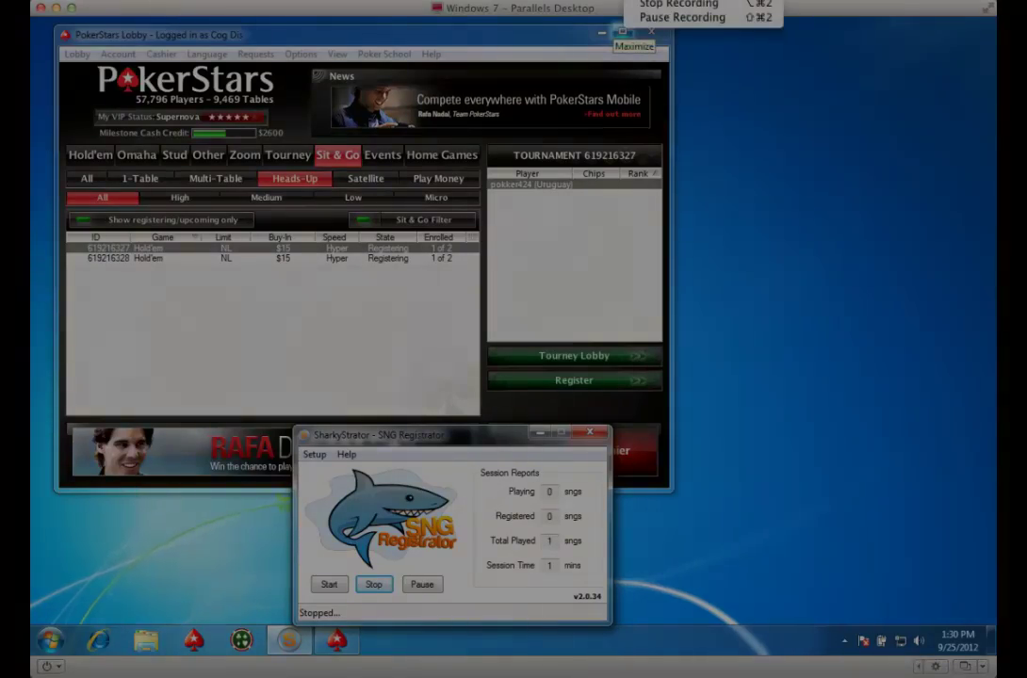